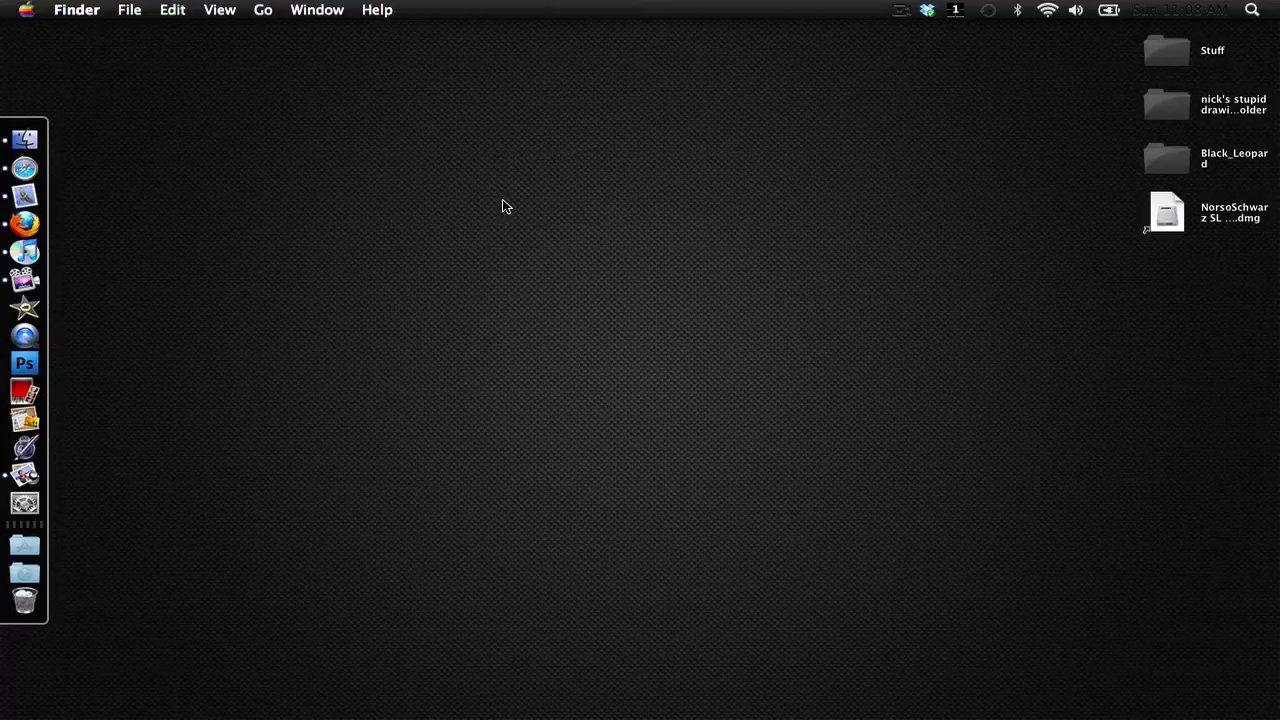
View the Mac's system information in About This Mac and close it.
left_click(30, 9)
left_click(42, 36)
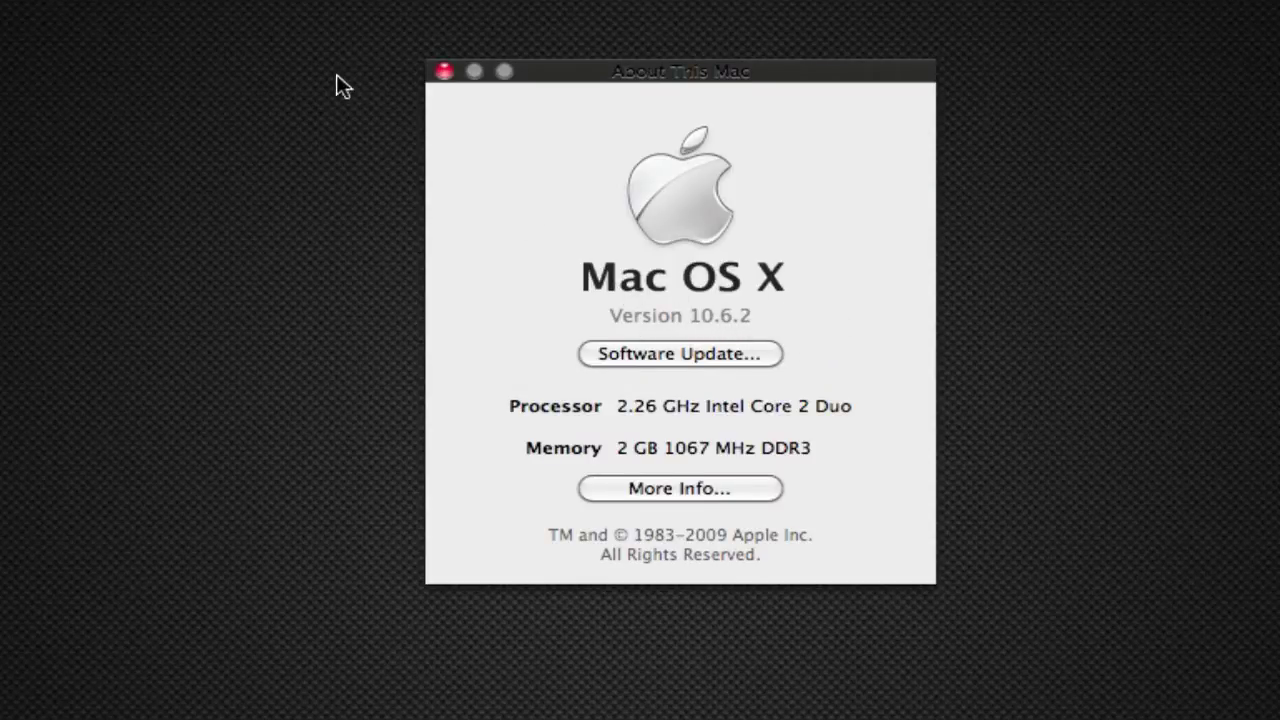
left_click(444, 71)
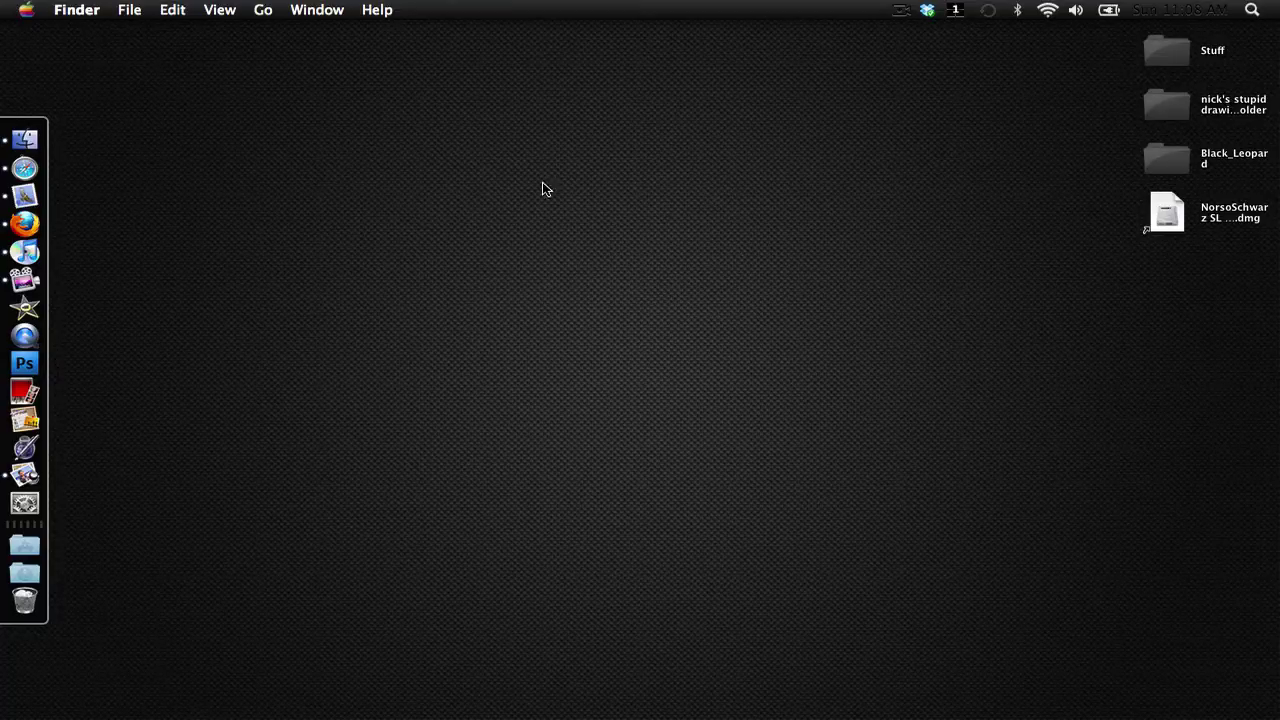
Switch to Safari to view the "Snow Leopard Black OS X - NSW" deviantART page, and minimize its window.
left_click(25, 169)
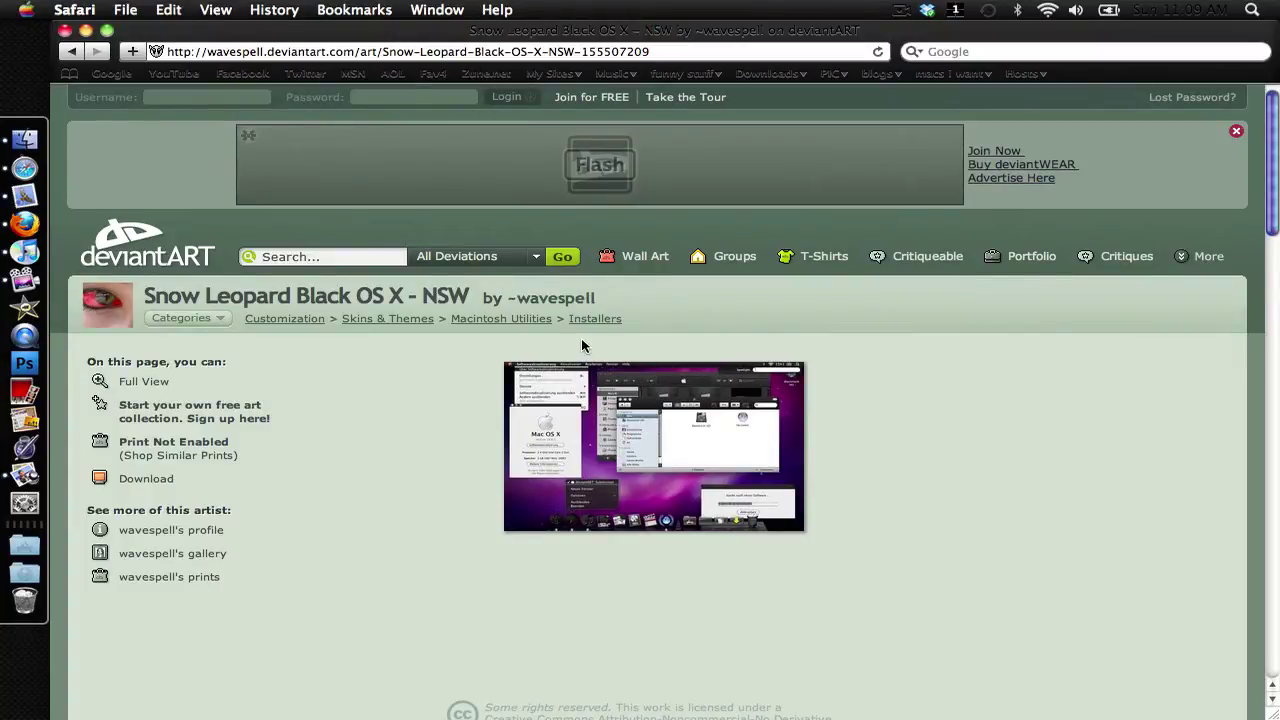
scroll(586, 346, "down", 3)
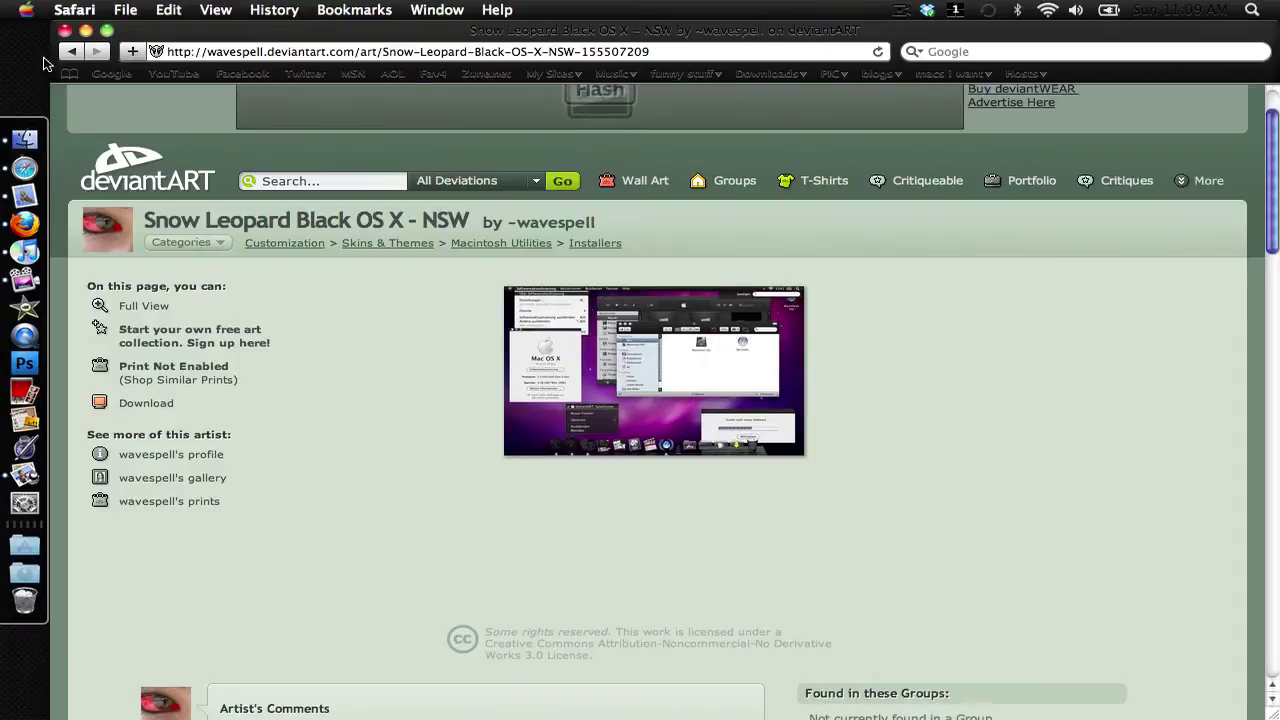
left_click(86, 30)
left_click(680, 302)
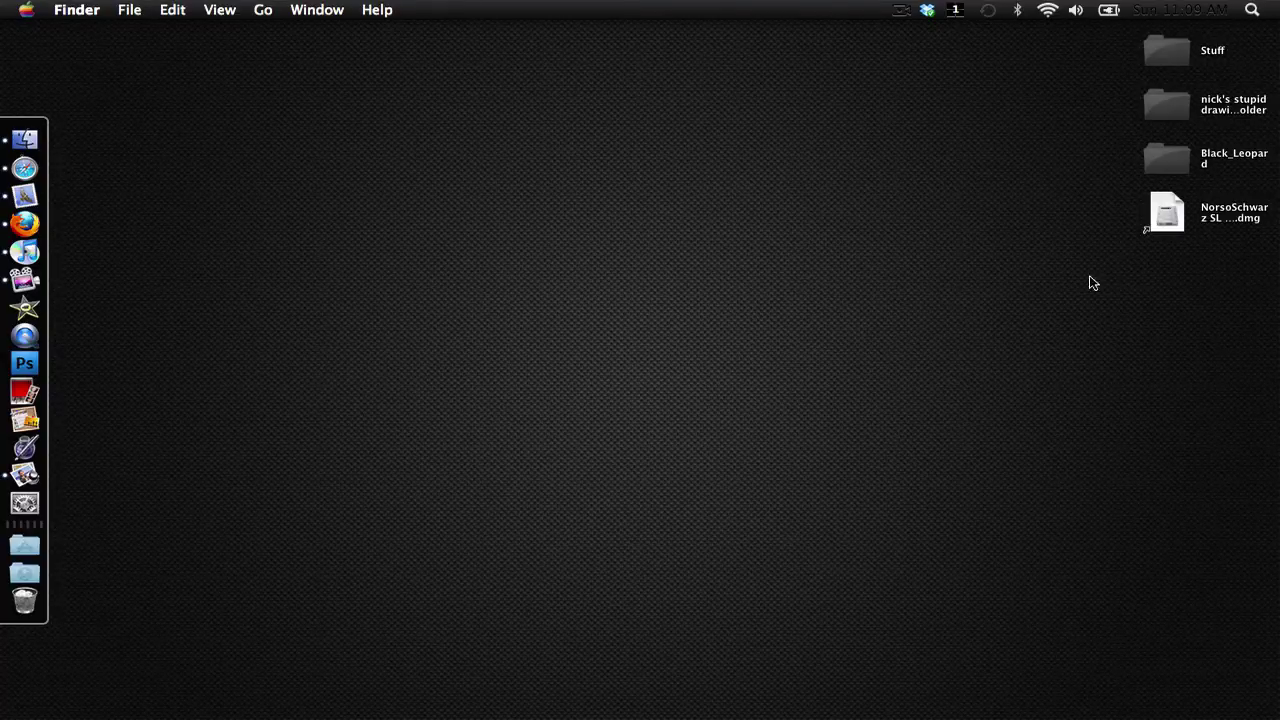
Open the NorsoSchwarz SL disk image from the desktop.
left_click(1178, 215)
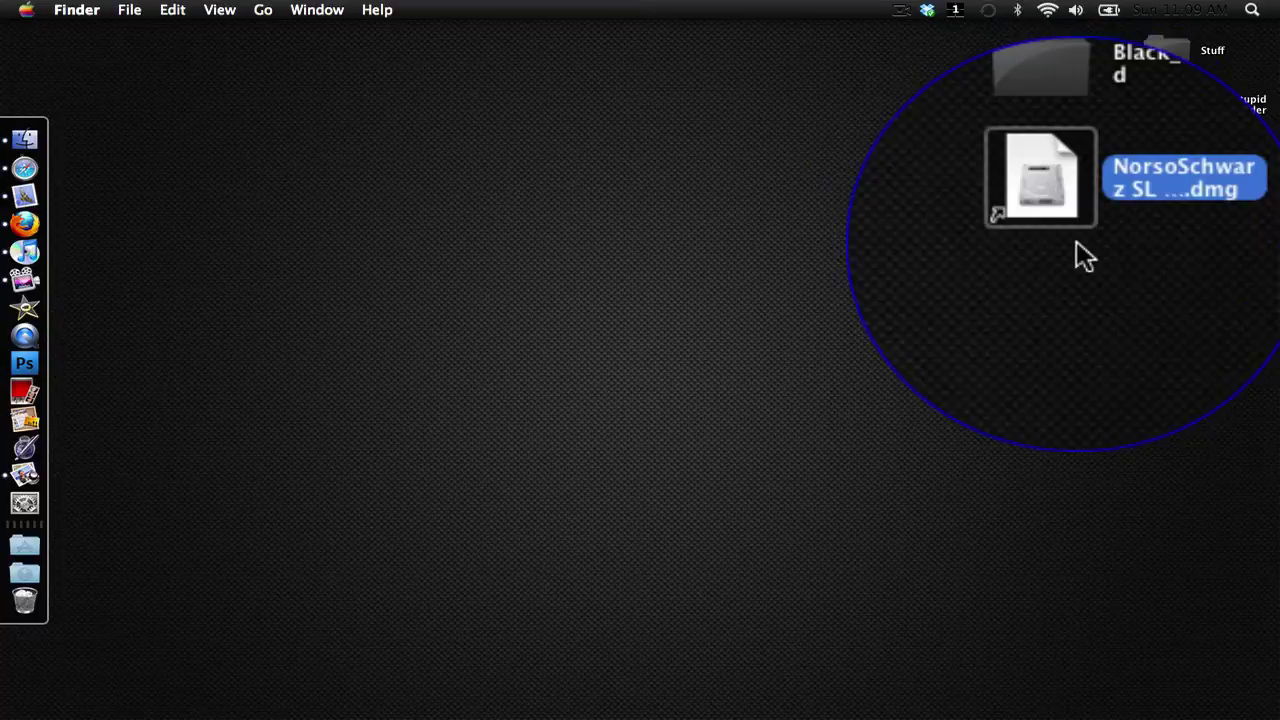
double_click(1167, 212)
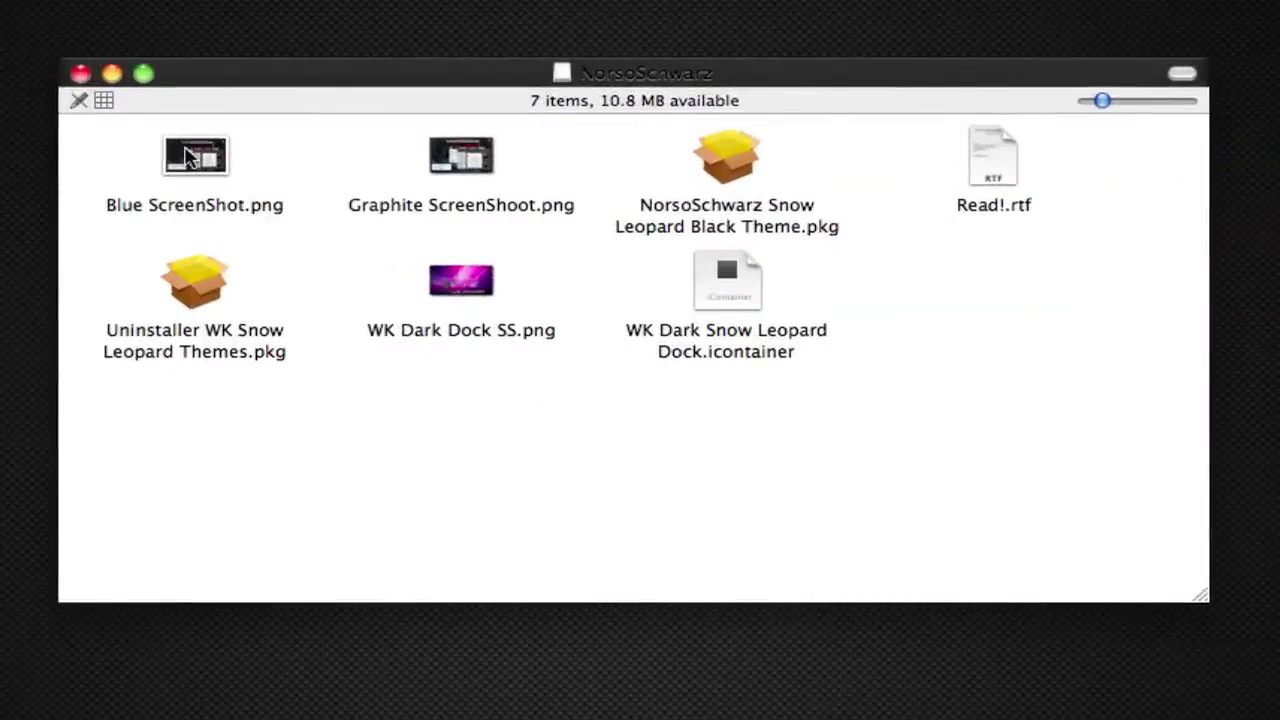
left_click(364, 170)
Preview Blue ScreenShot.png and Graphite ScreenShoot.png from the disk image, closing each one after viewing.
double_click(187, 157)
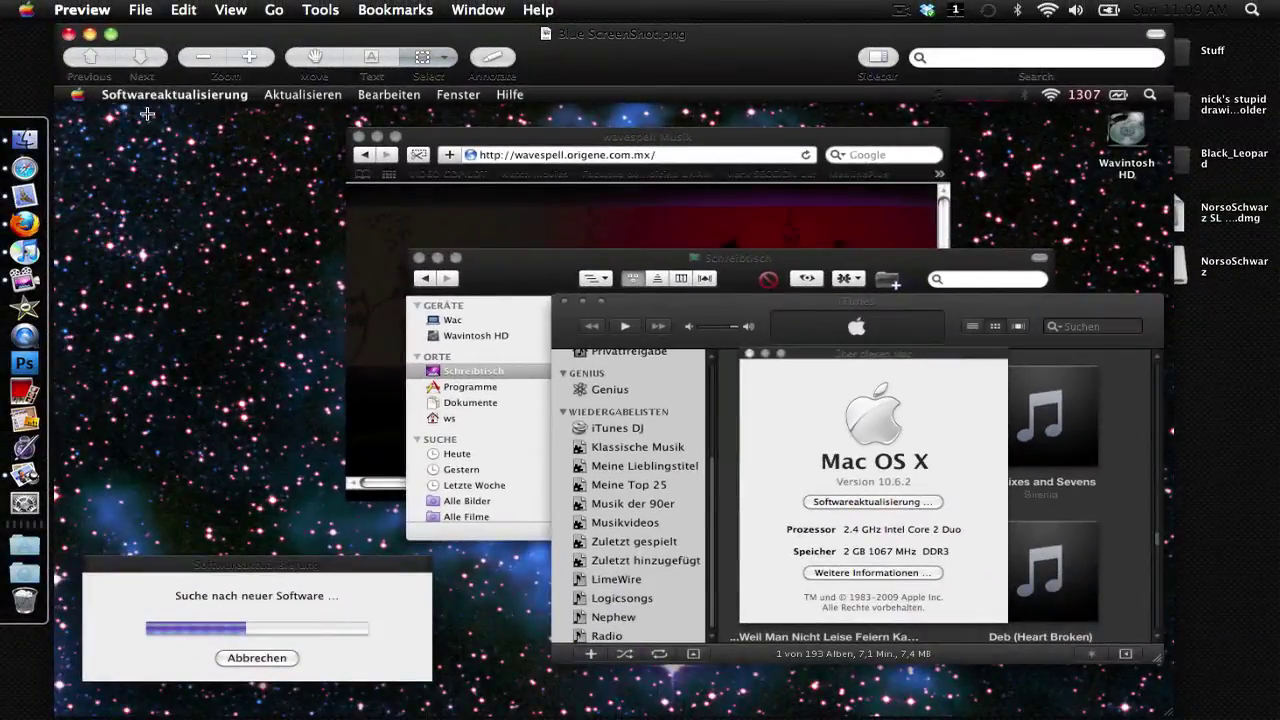
left_click(68, 34)
double_click(537, 205)
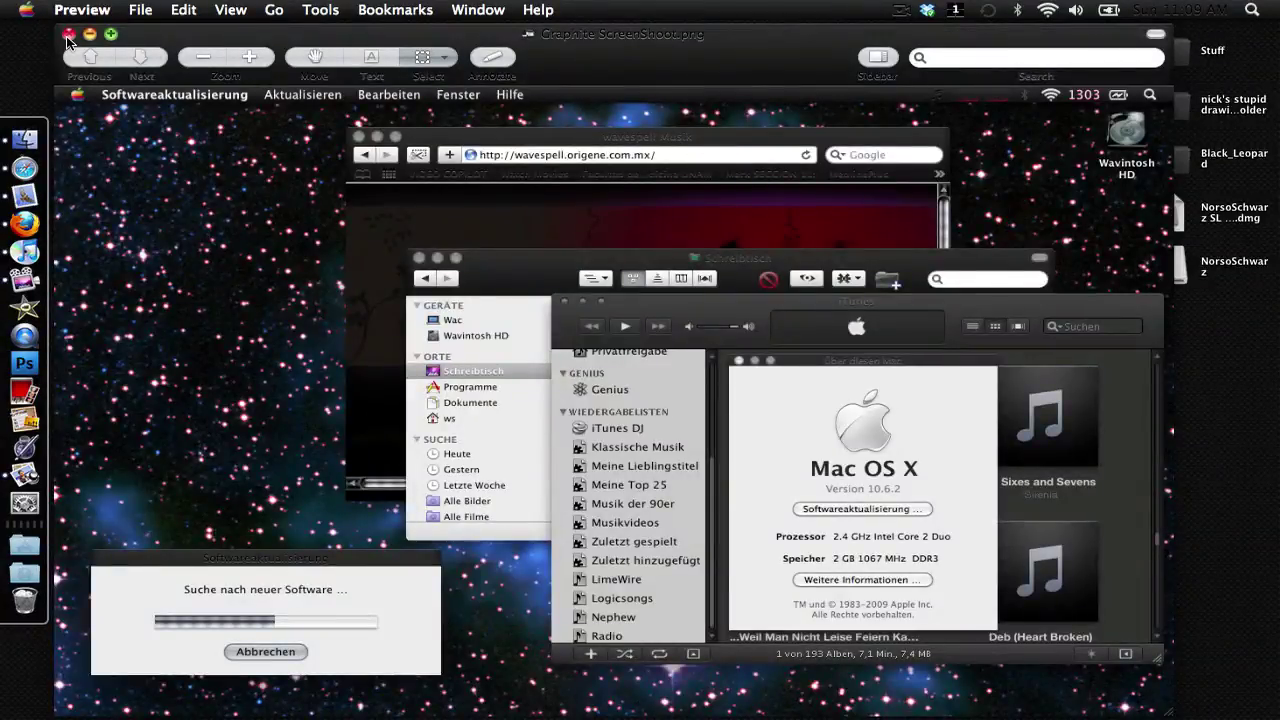
left_click(68, 36)
left_click(880, 336)
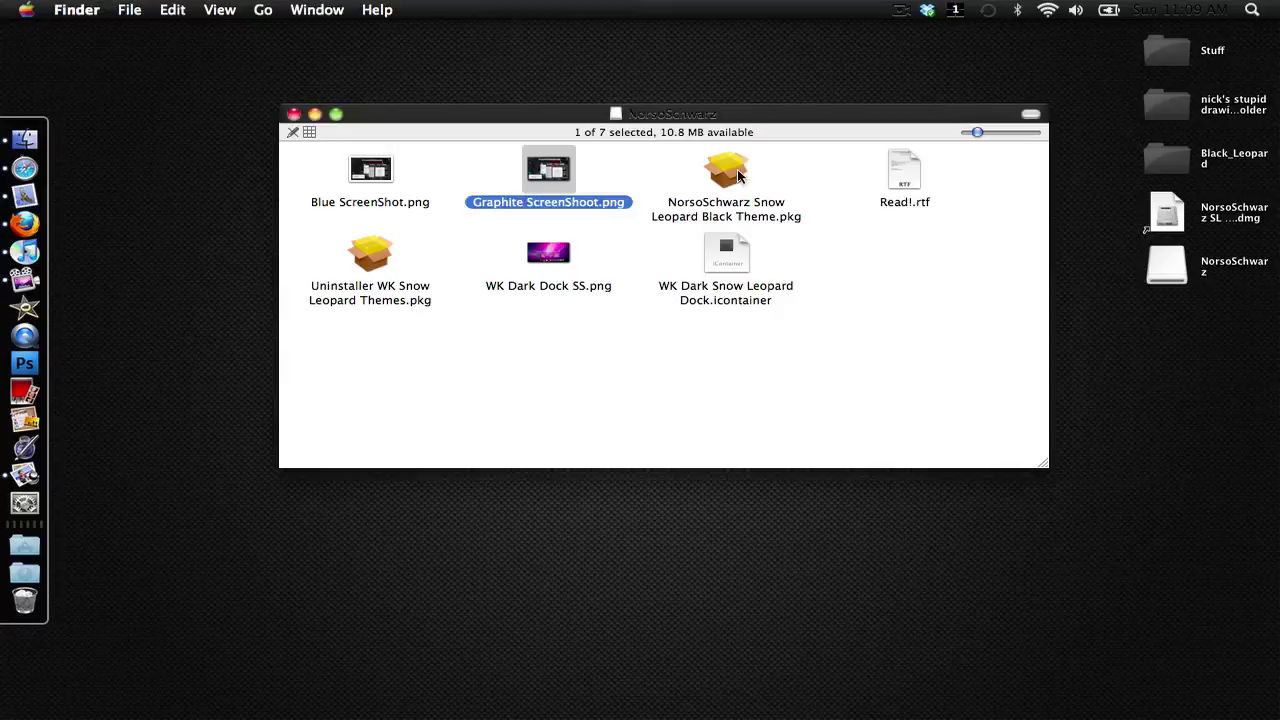
View the introduction of the NorsoSchwarz Snow Leopard Black Theme installer and close it without installing.
left_click(803, 180)
double_click(733, 171)
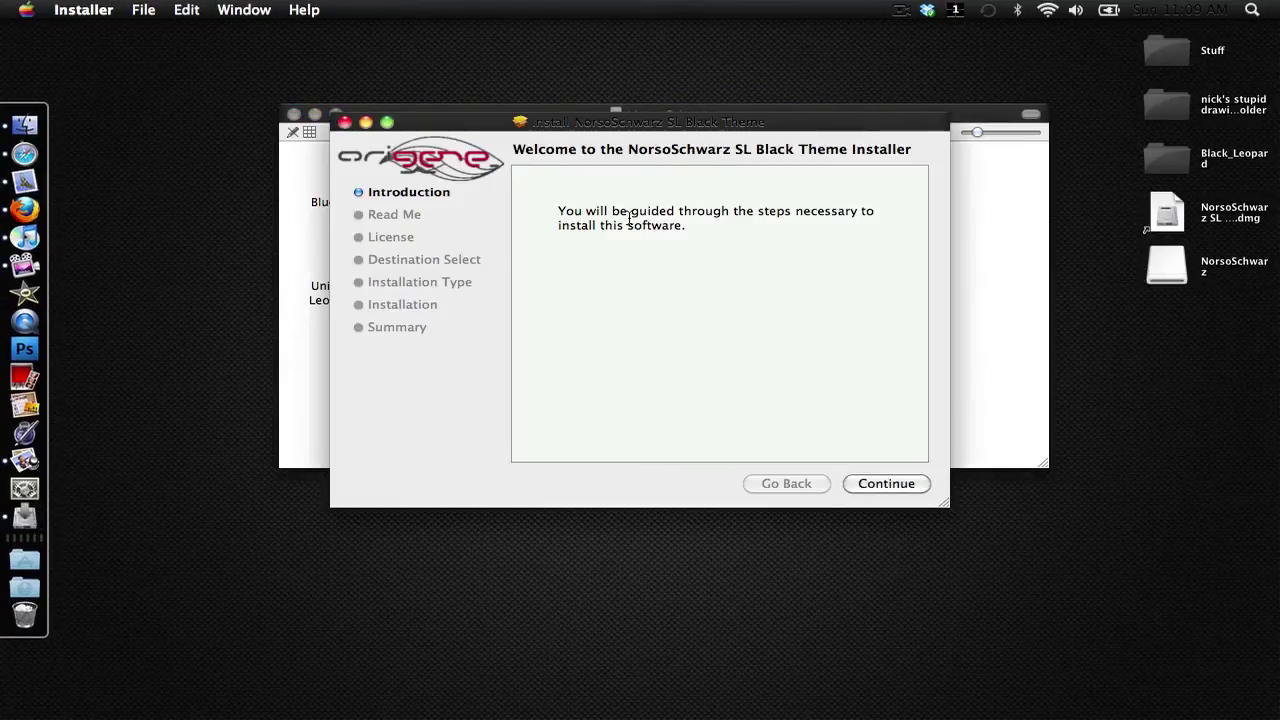
left_click(344, 122)
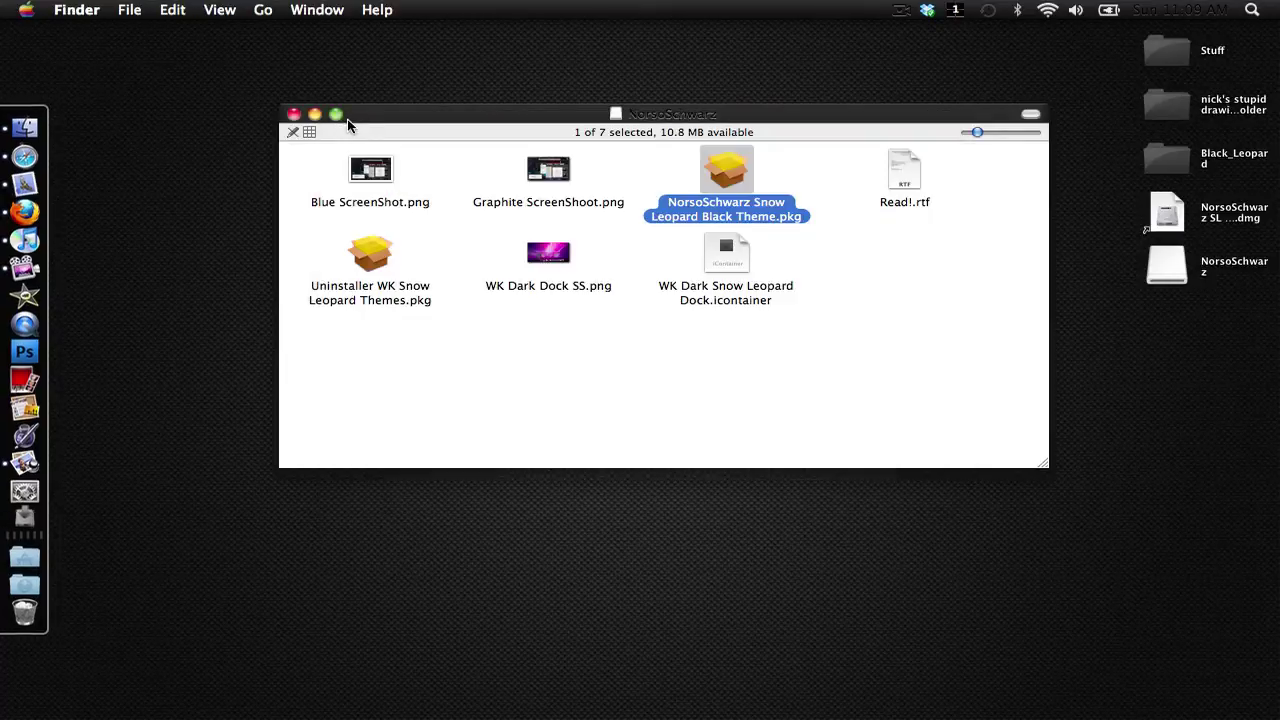
left_click(708, 355)
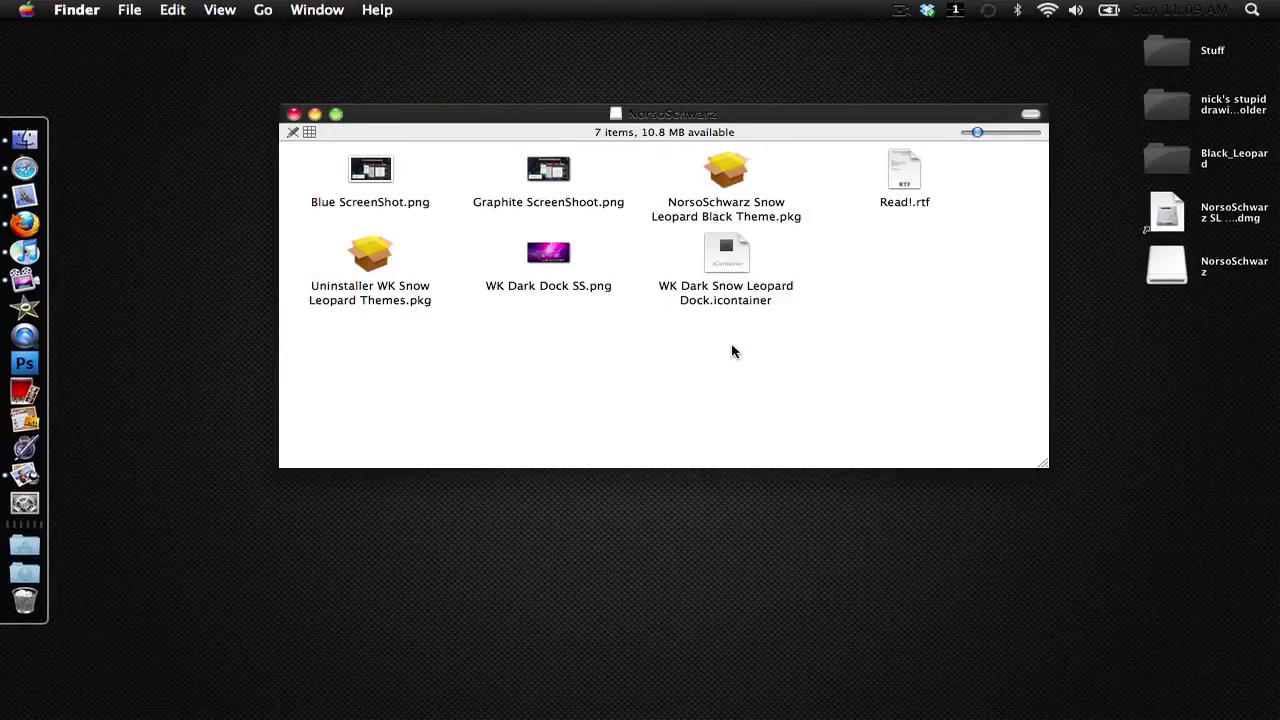
Locate the WK Dark Snow Leopard Dock.icontainer file, and preview WK Dark Dock SS.png to examine the dark dock.
left_click(738, 248)
left_click(830, 258)
left_click(735, 263)
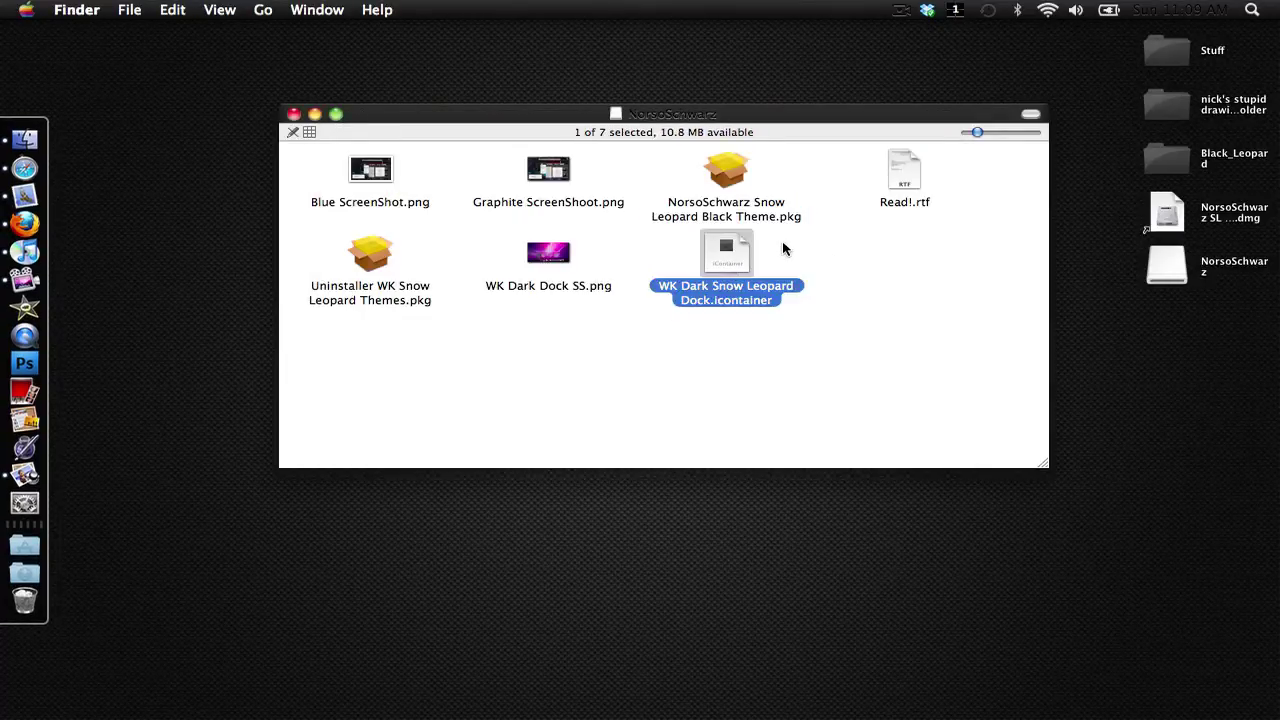
left_click(788, 250)
double_click(551, 256)
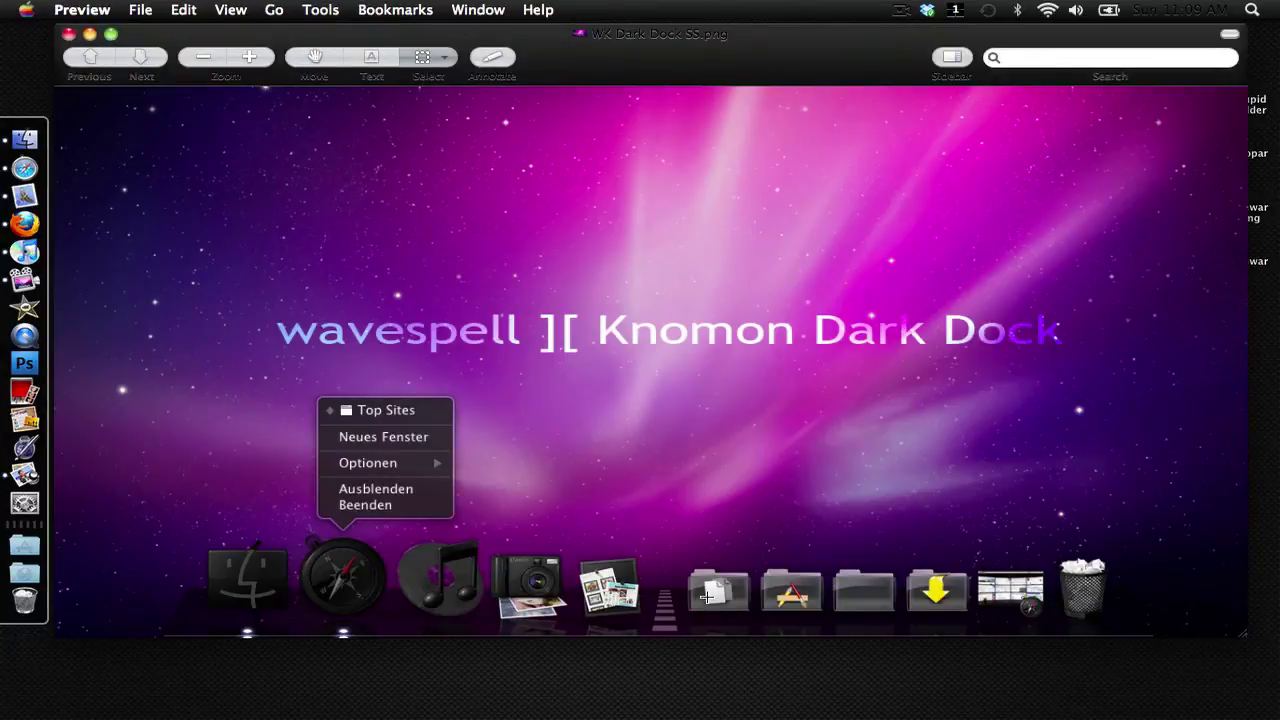
left_click(68, 34)
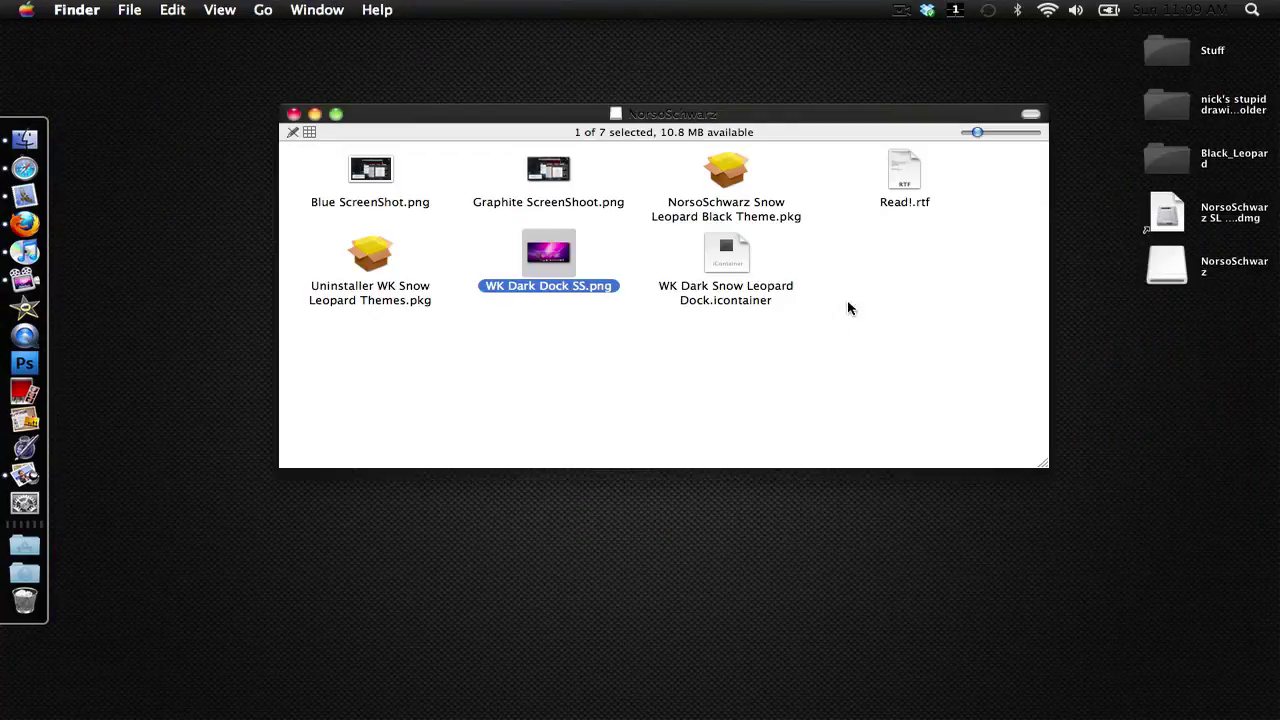
Read through Read!.rtf for the list of included theme files, and quit TextEdit.
double_click(911, 166)
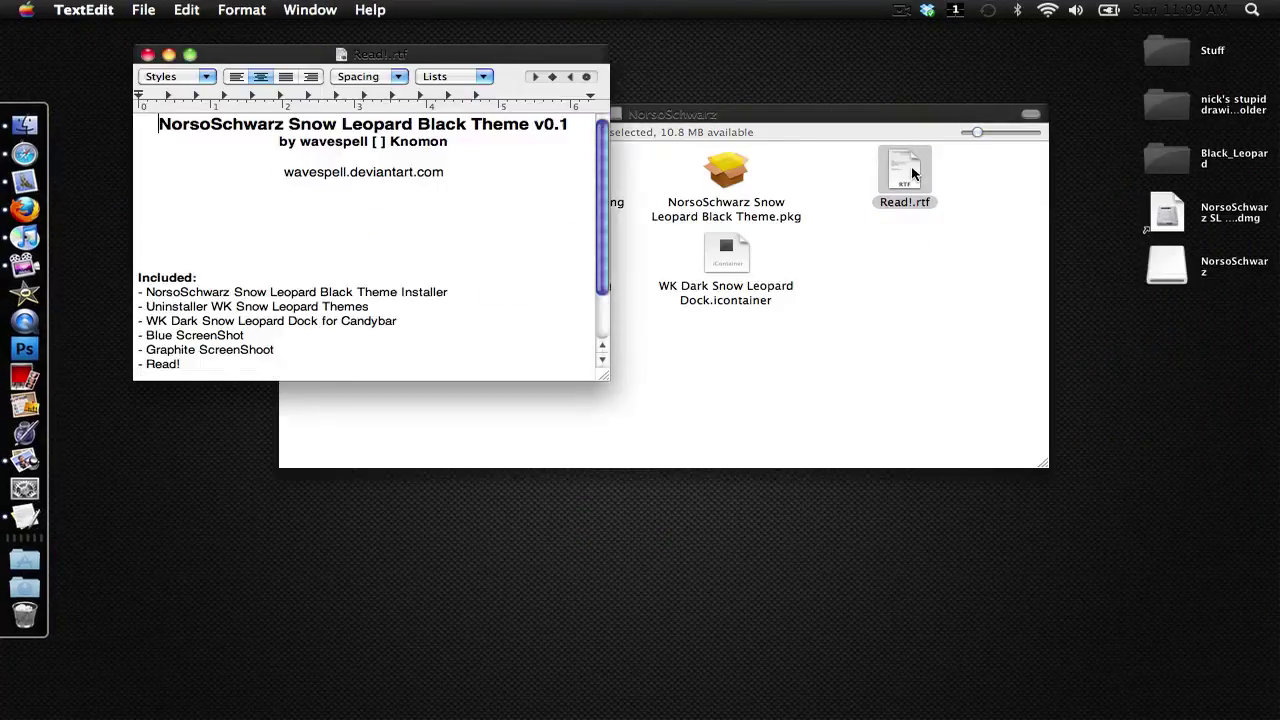
scroll(249, 211, "down", 3)
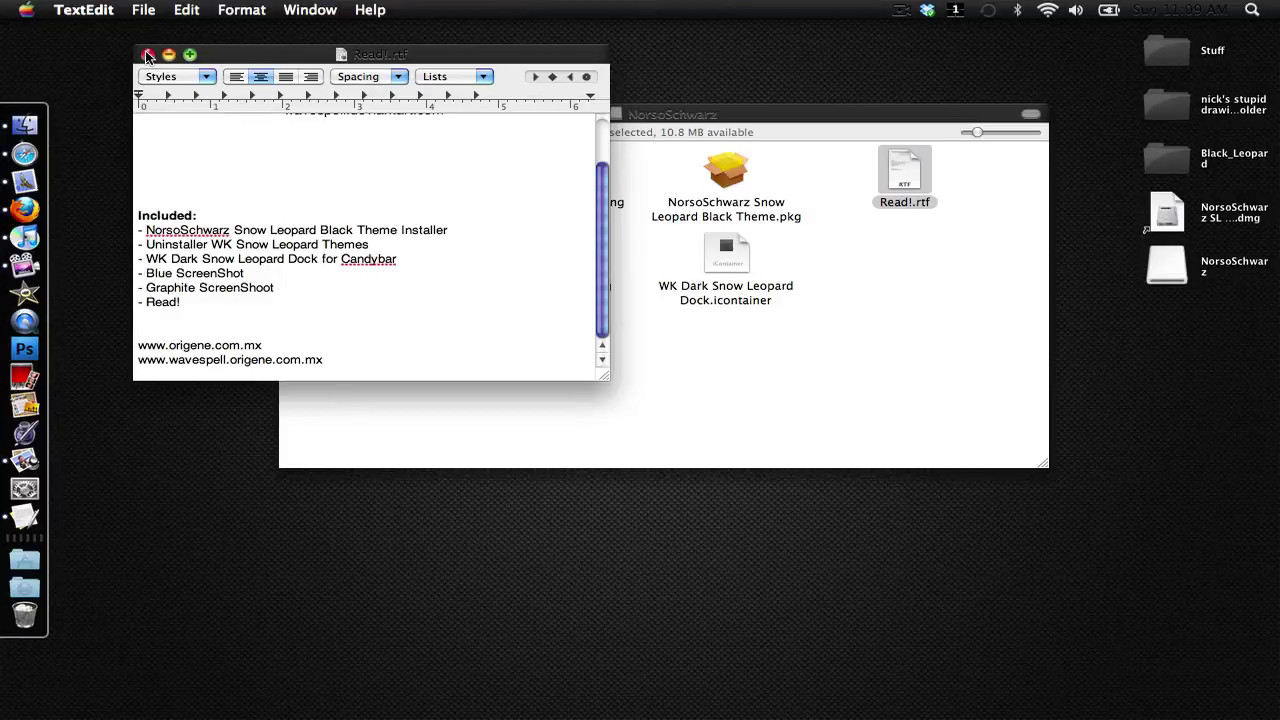
left_click(147, 54)
right_click(50, 518)
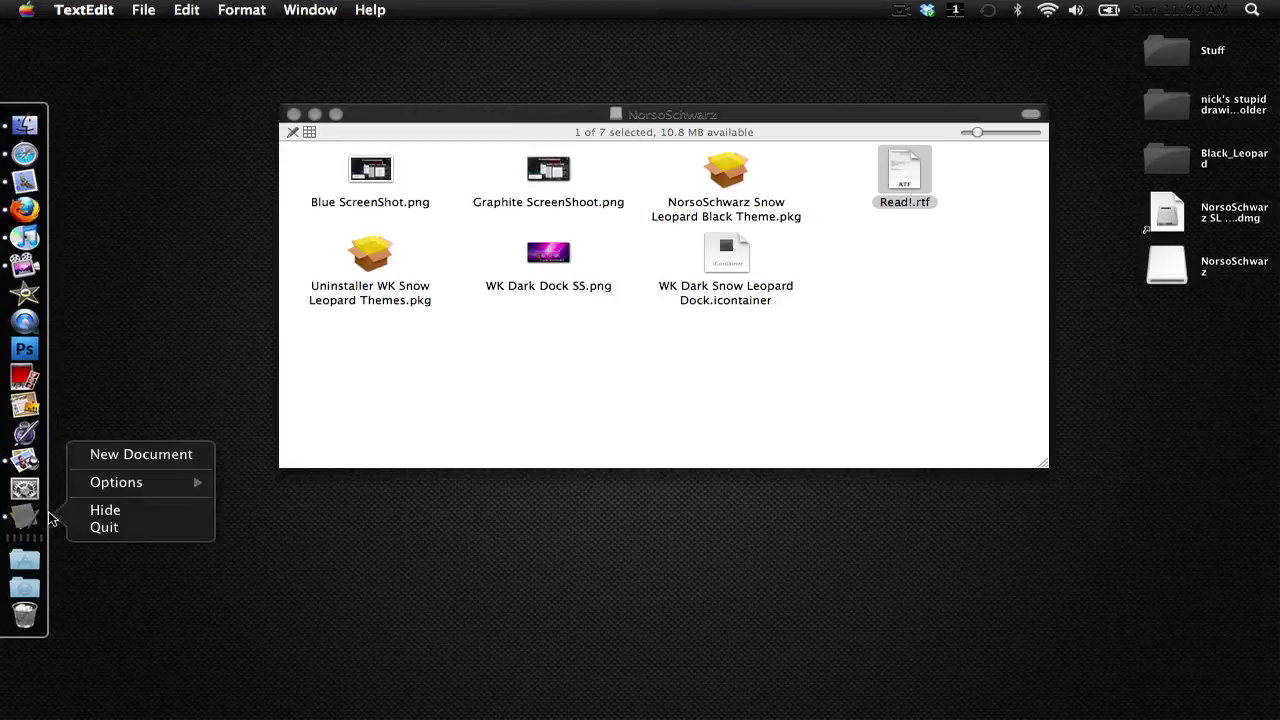
left_click(104, 527)
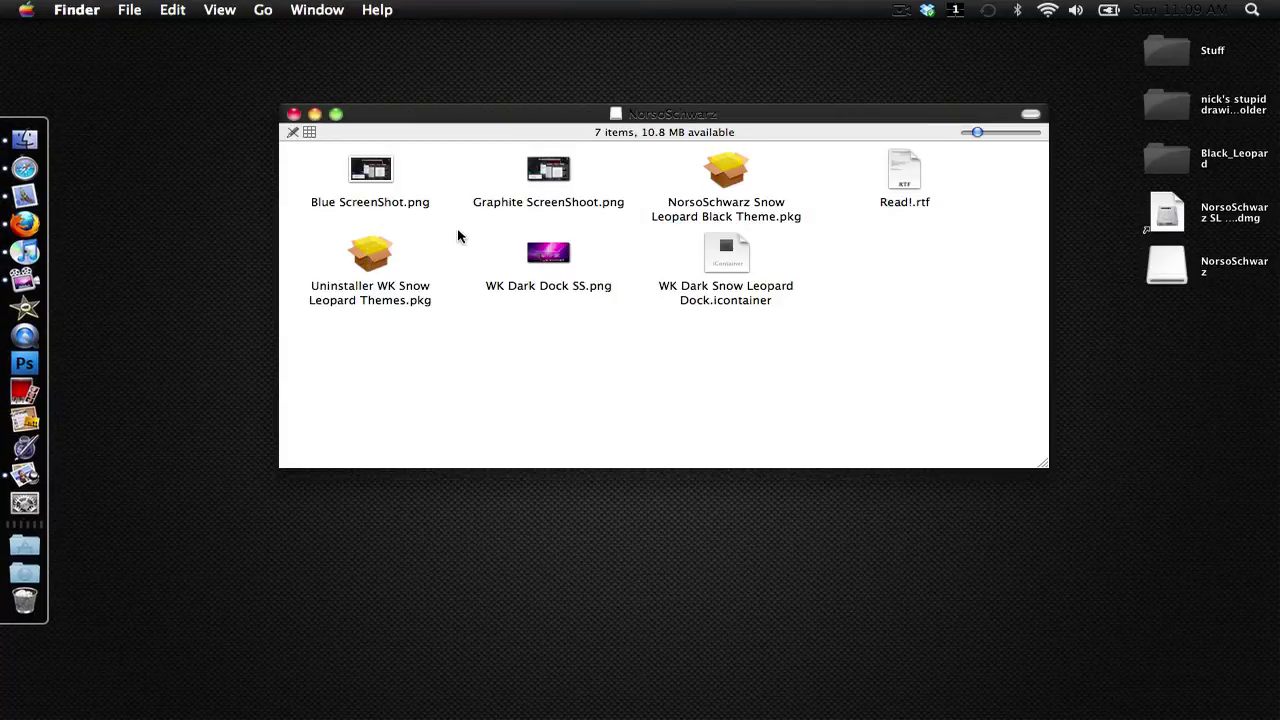
Highlight the black theme installer and the WK theme uninstaller packages, and close the NorsoSchwarz window.
left_click(726, 170)
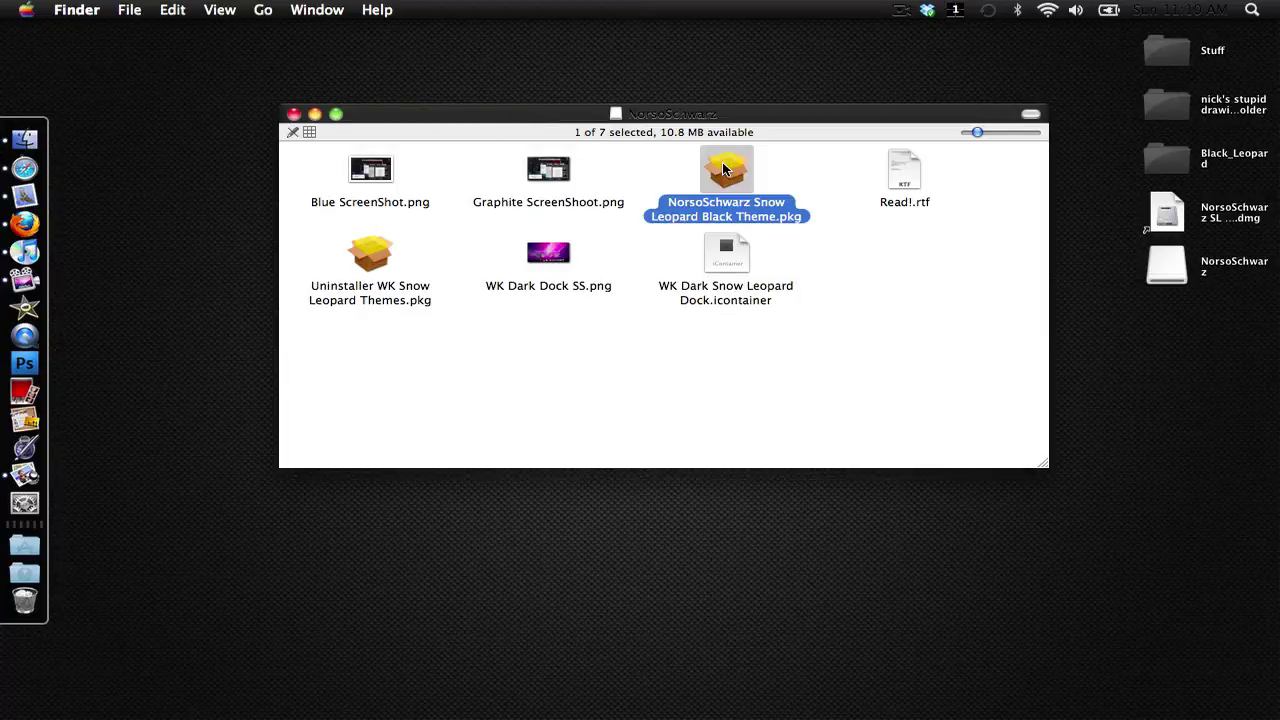
left_click(772, 174)
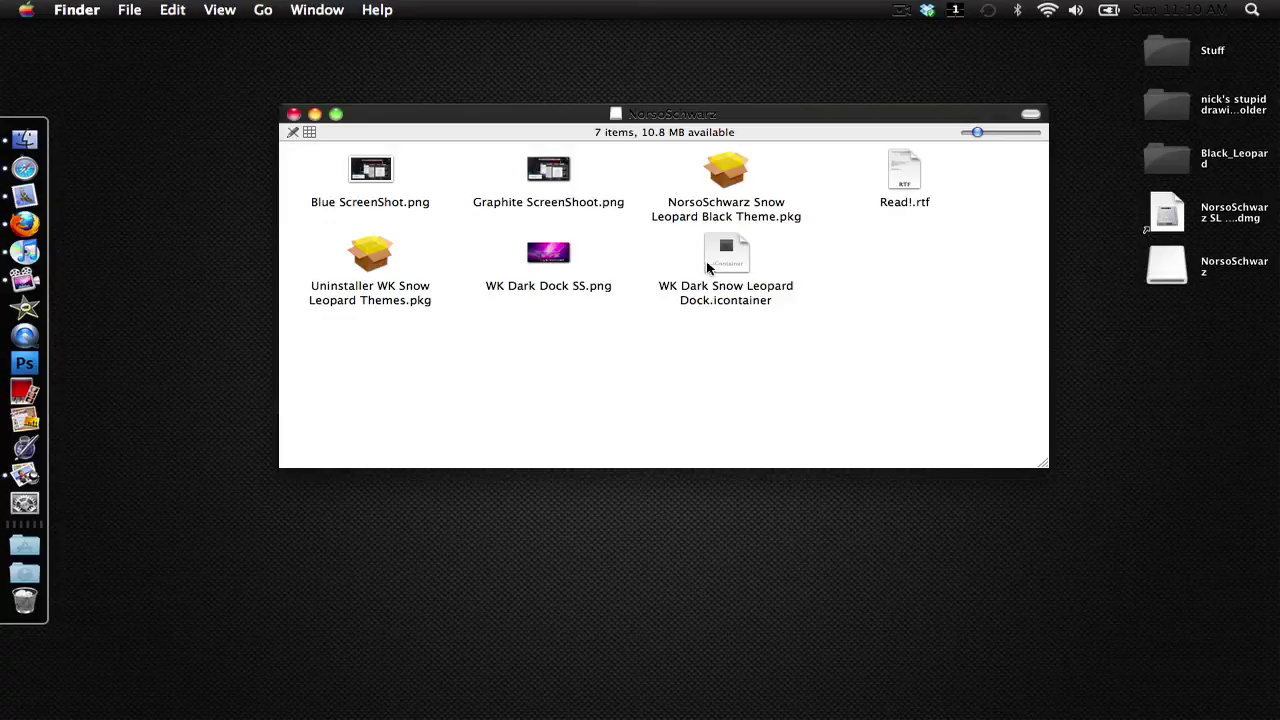
left_click(362, 260)
left_click(430, 238)
left_click(292, 114)
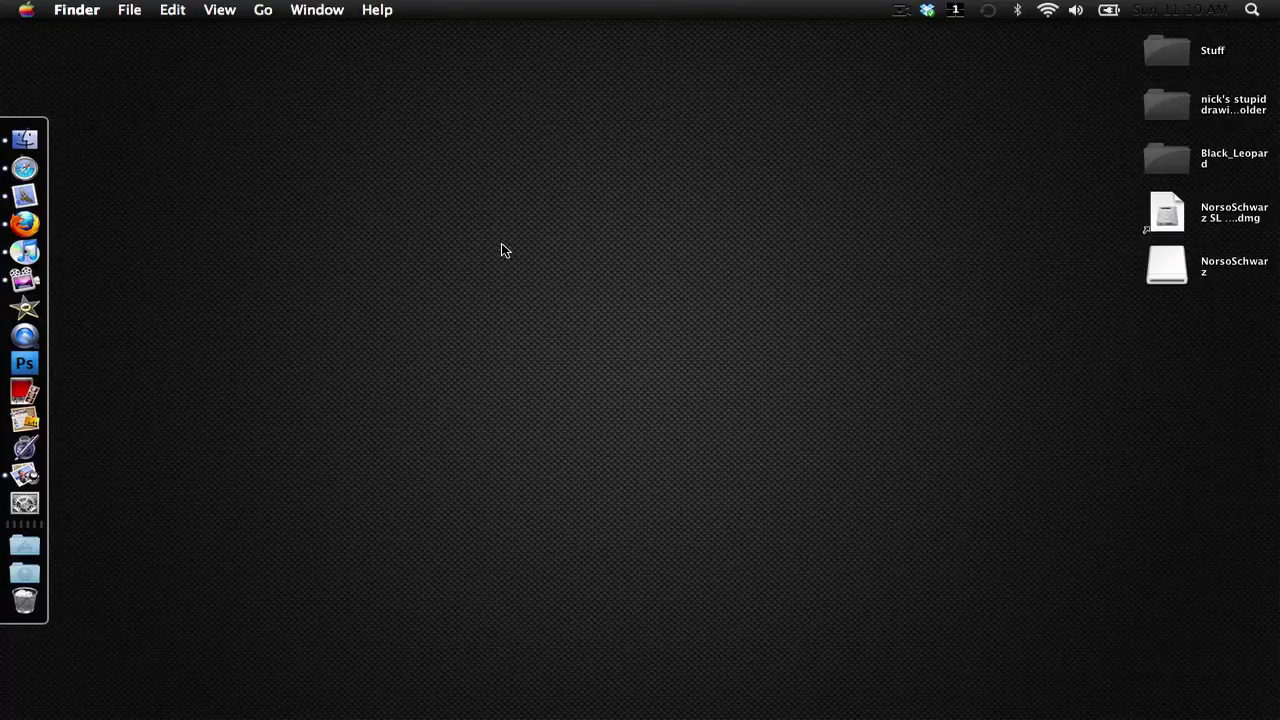
Try the translucent menu bar option in the Desktop & Screen Saver preferences, turn it back off and close the preferences.
left_click(37, 504)
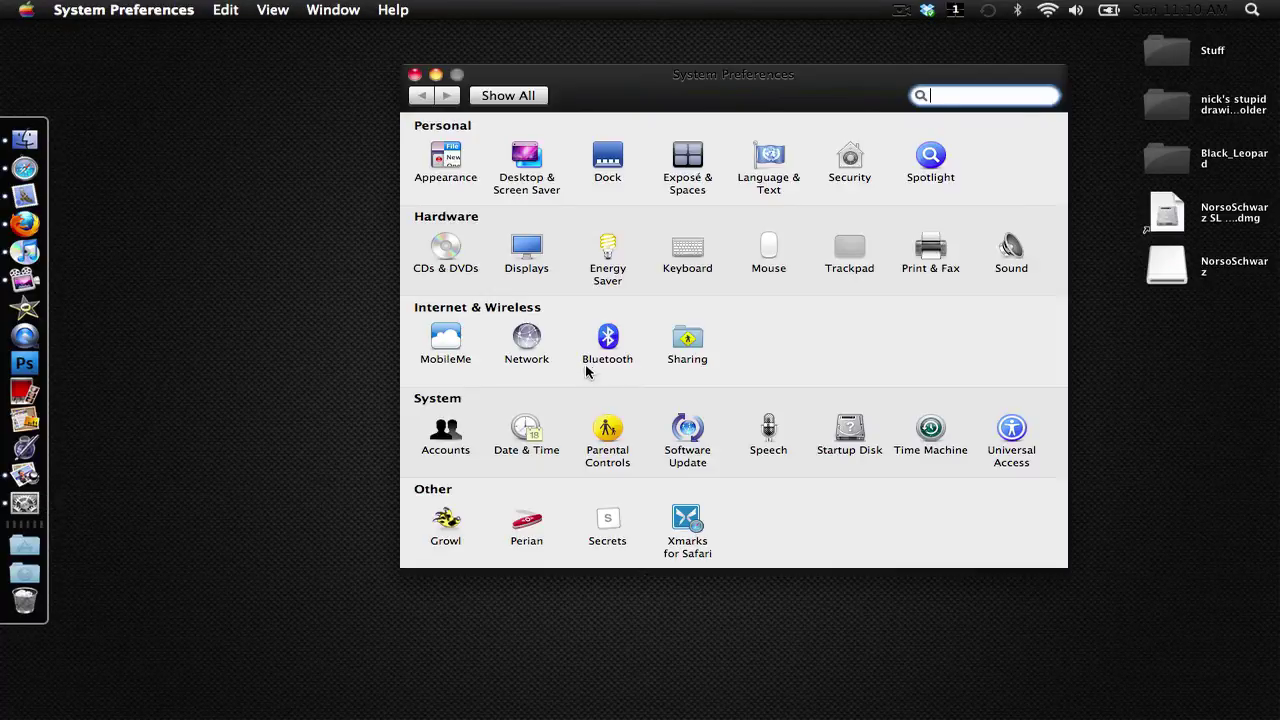
left_click(528, 160)
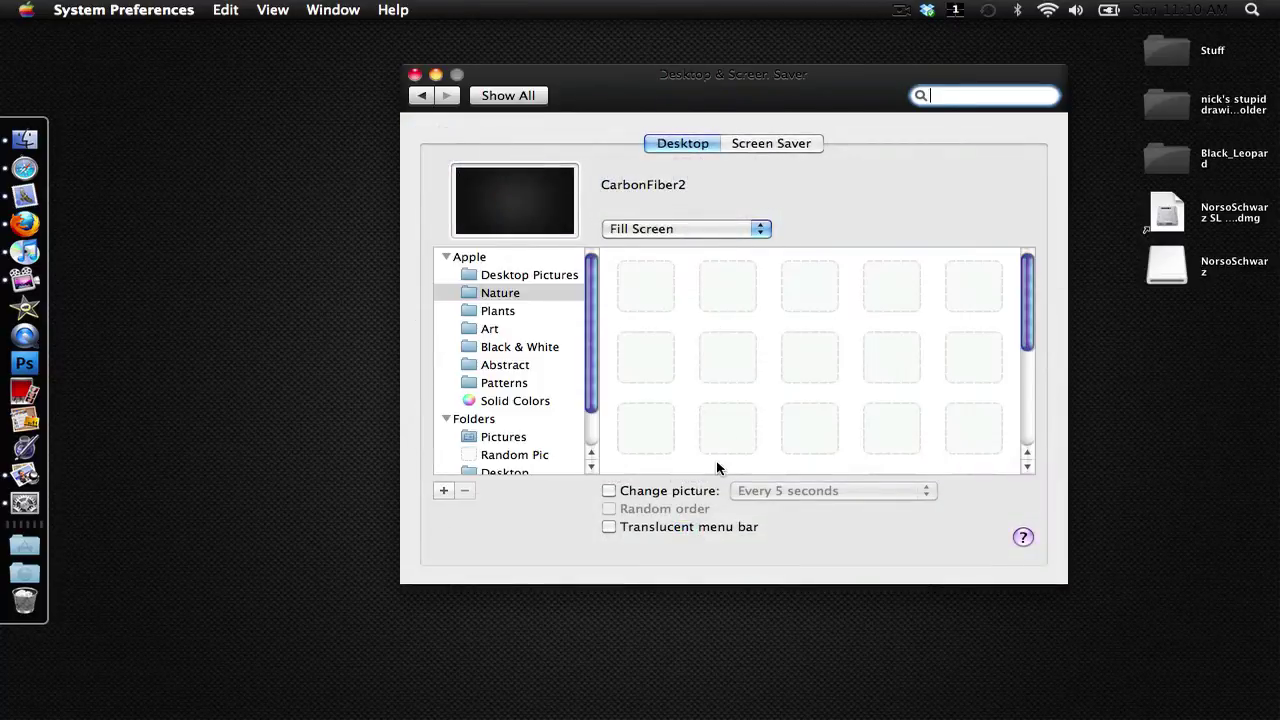
left_click(609, 524)
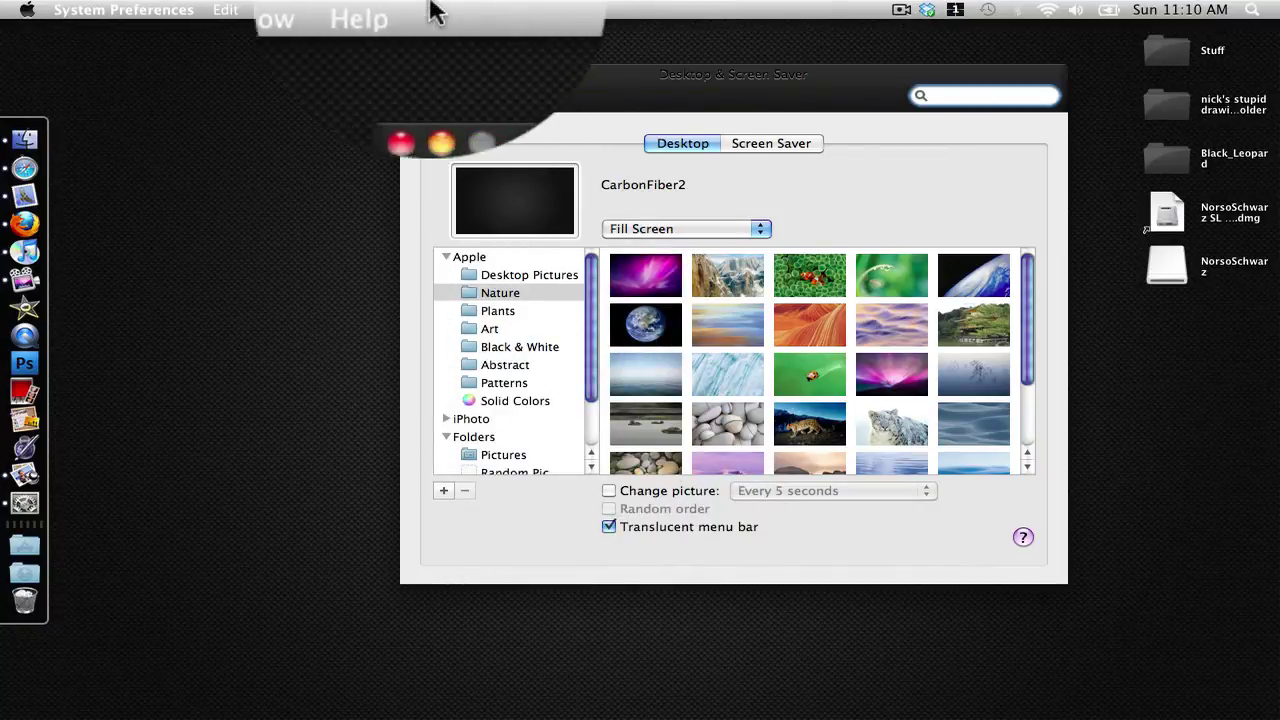
left_click(609, 526)
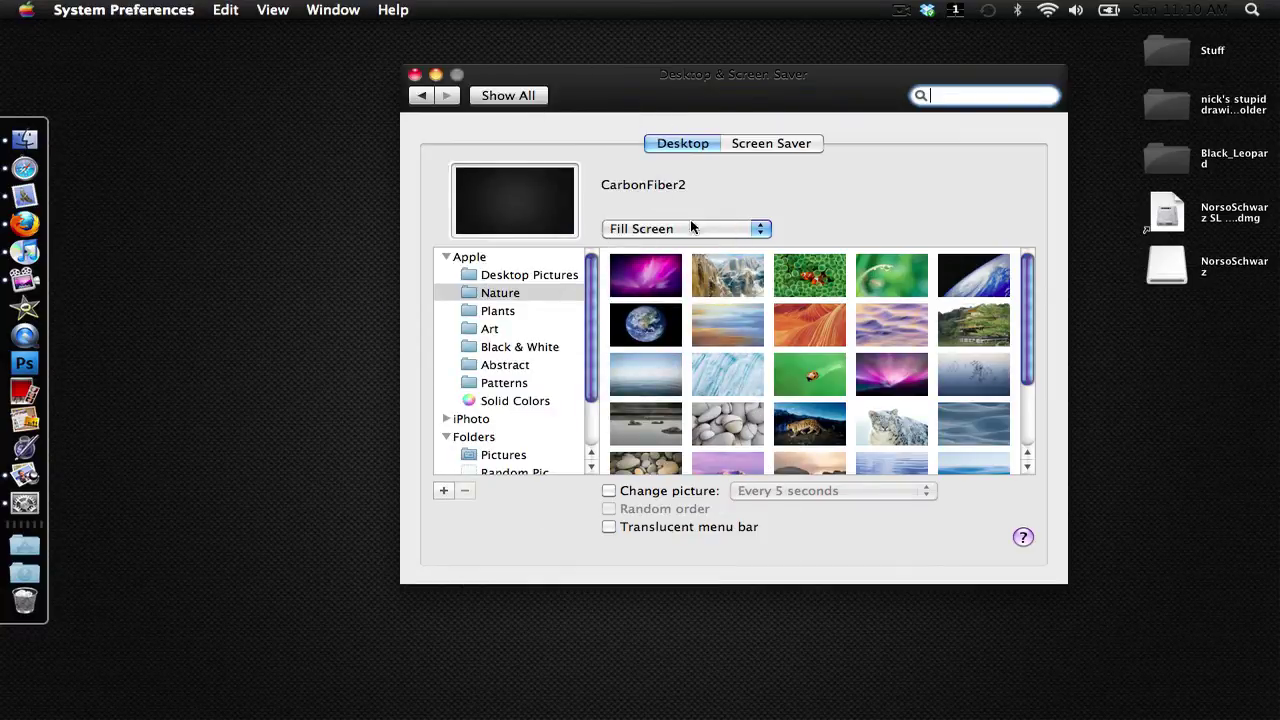
left_click(414, 75)
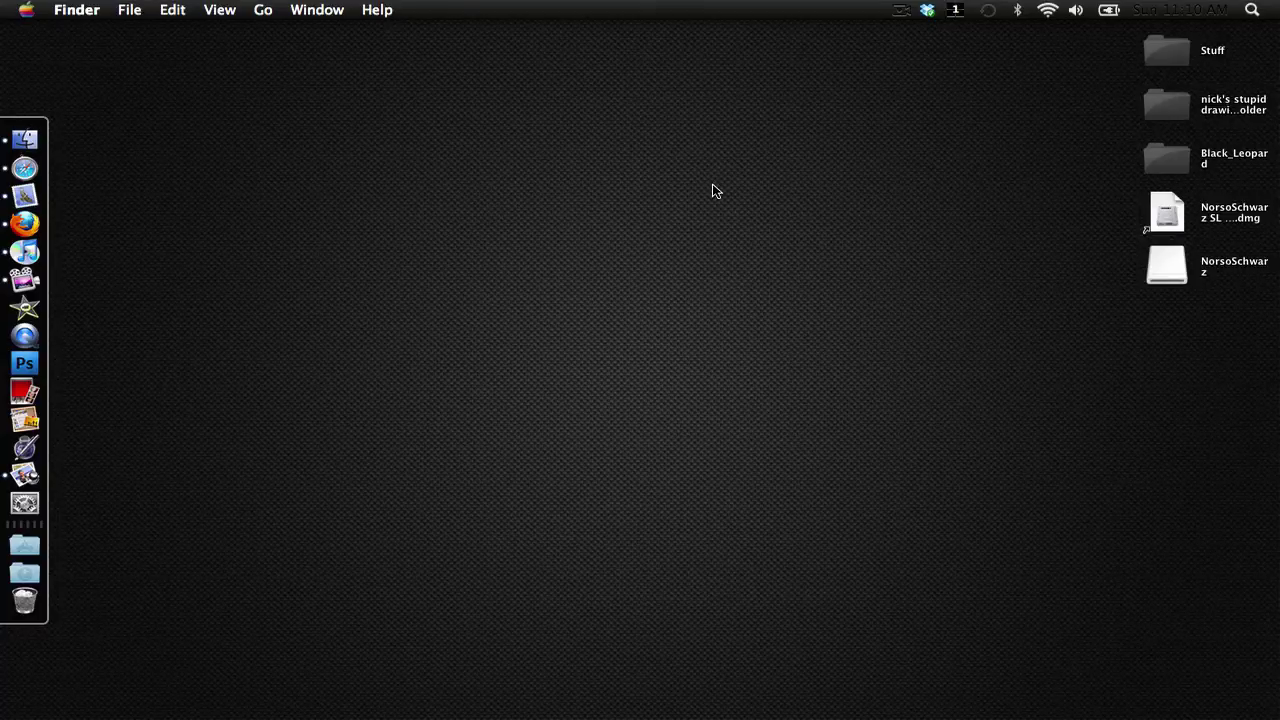
Open a Finder window on the home folder to examine its black theming, and close it.
left_click_drag(712, 185, 596, 291)
left_click(25, 139)
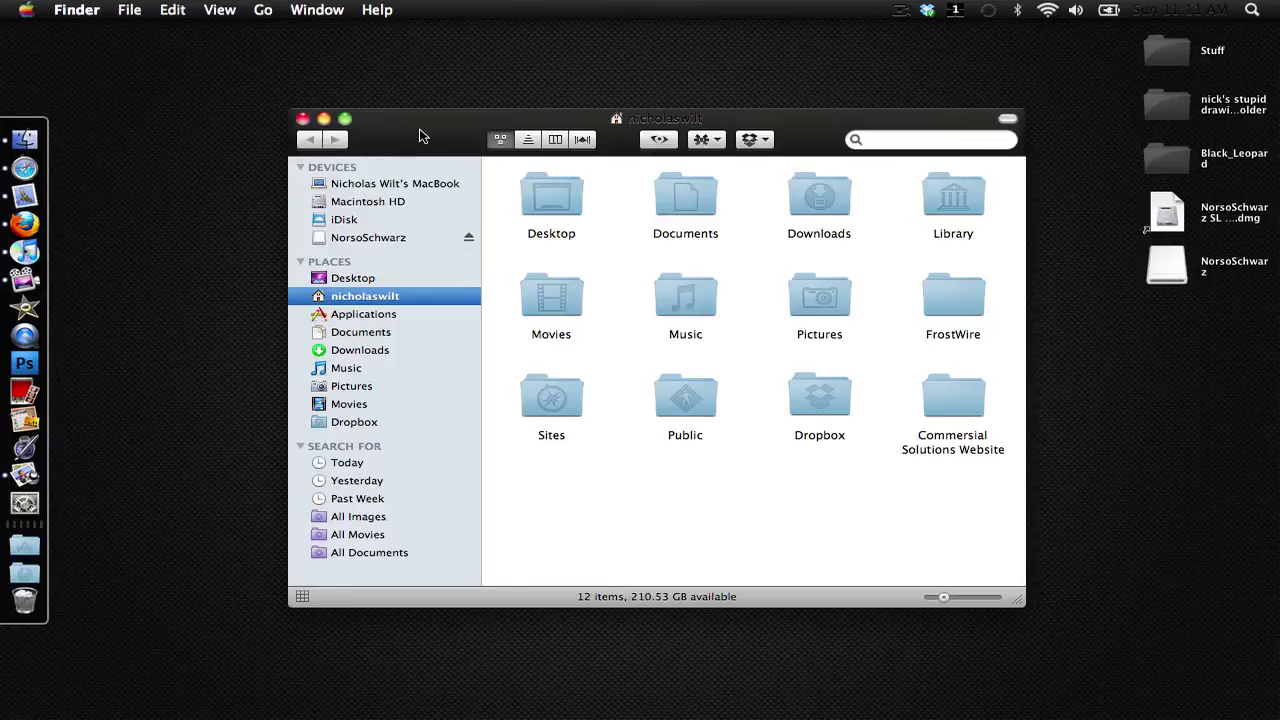
left_click_drag(508, 160, 389, 115)
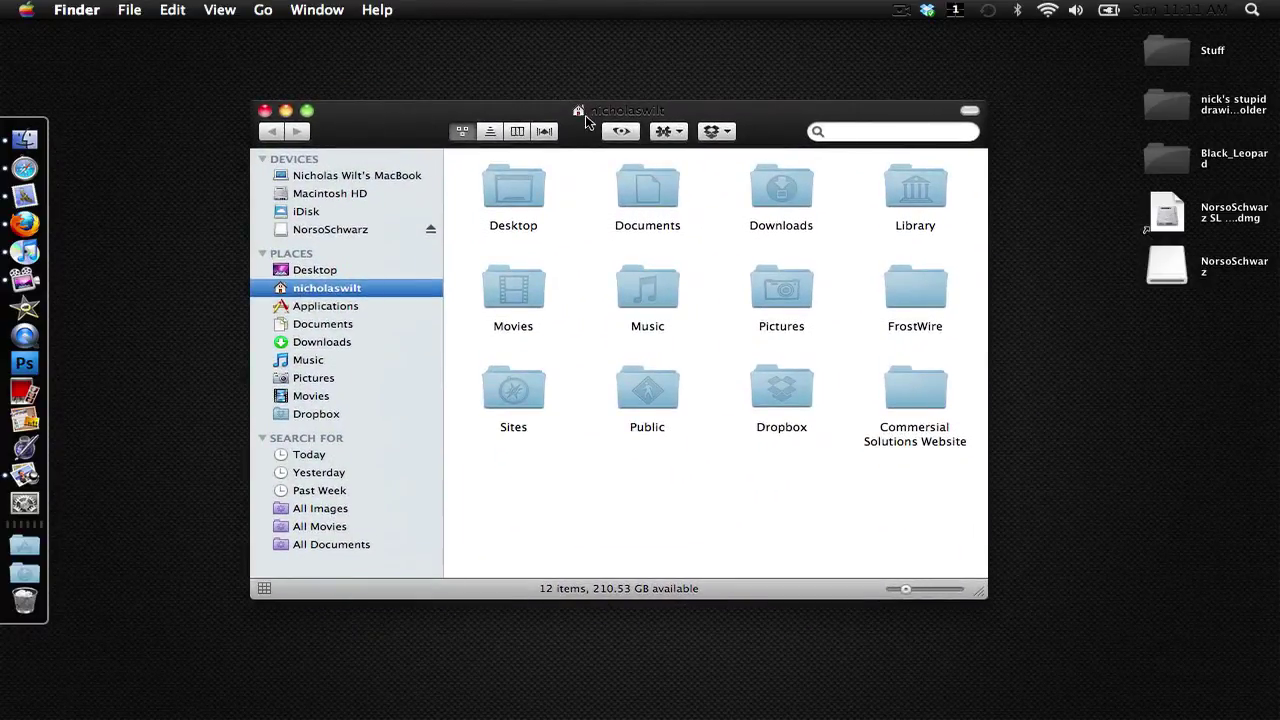
left_click(264, 110)
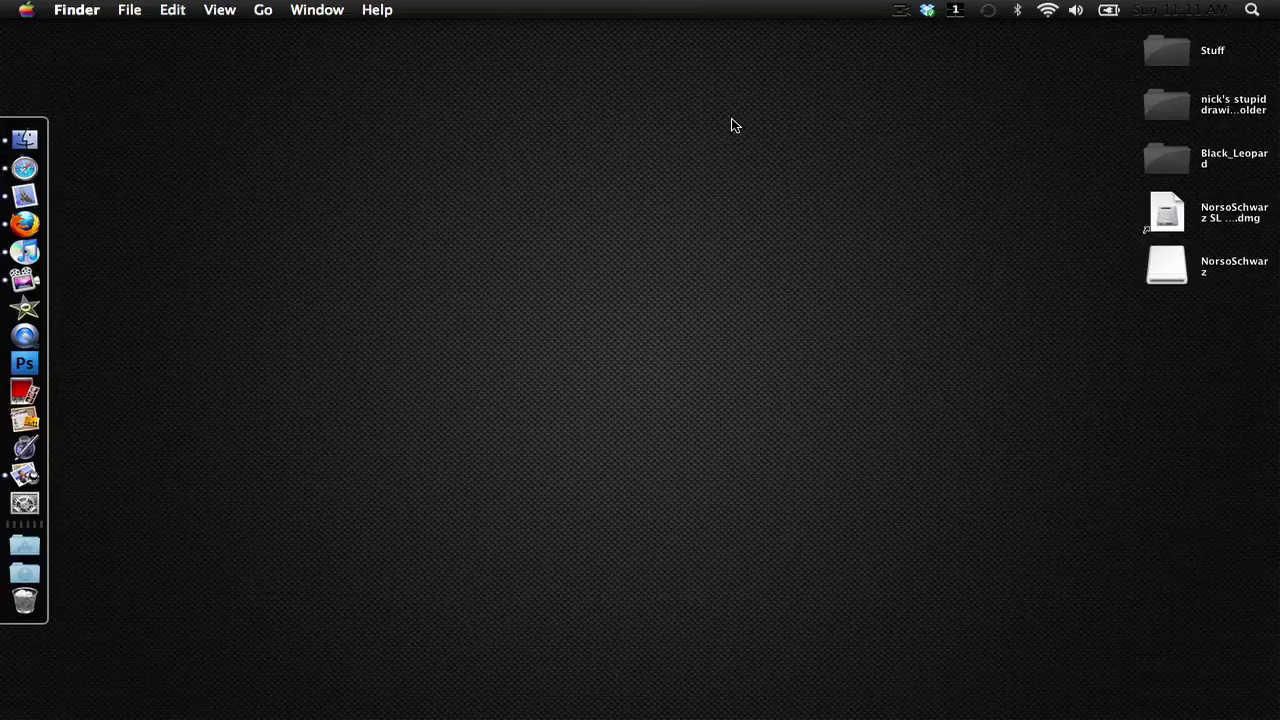
Examine the dark folder icons on the desktop, highlighting Stuff, the drawings folder and Black_Leopard in turn.
left_click(1163, 126)
left_click(1165, 55)
left_click(1165, 92)
left_click(1163, 160)
left_click(1099, 147)
left_click(1164, 48)
left_click(1167, 105)
left_click(1167, 150)
left_click(1077, 149)
Show the theme's deviantART download page in Safari again and minimize it.
left_click(24, 168)
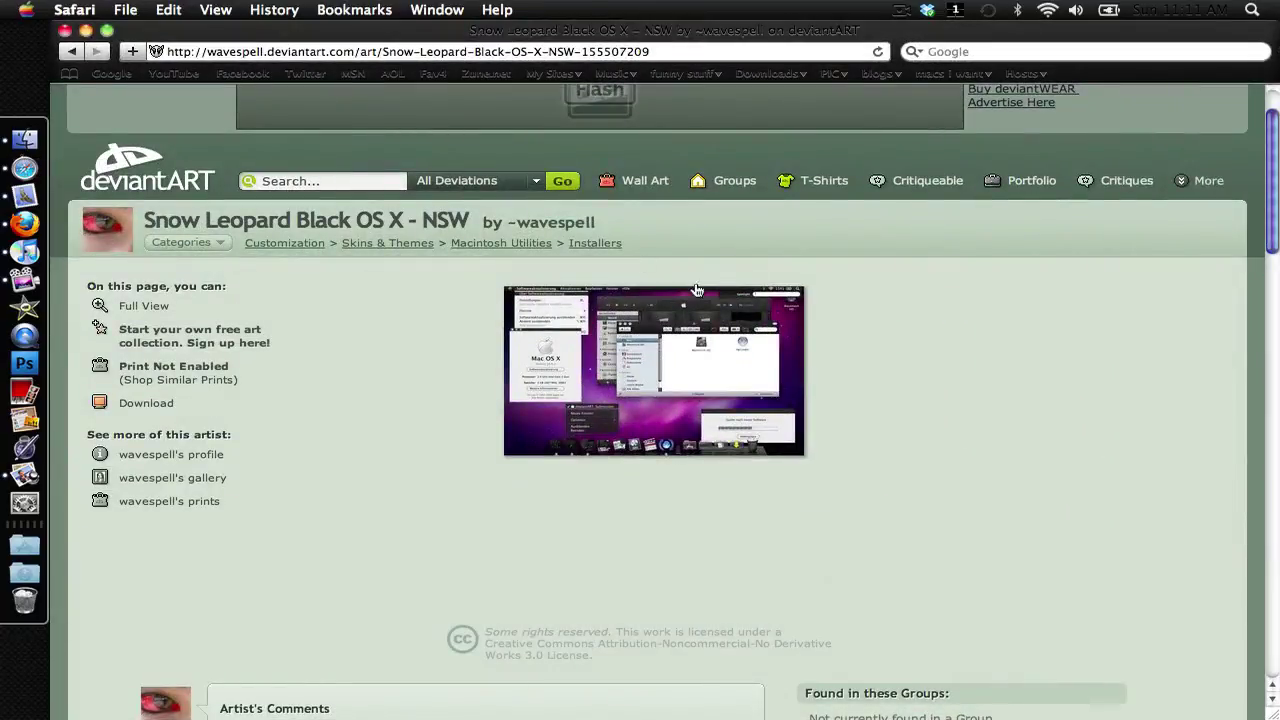
left_click(68, 31)
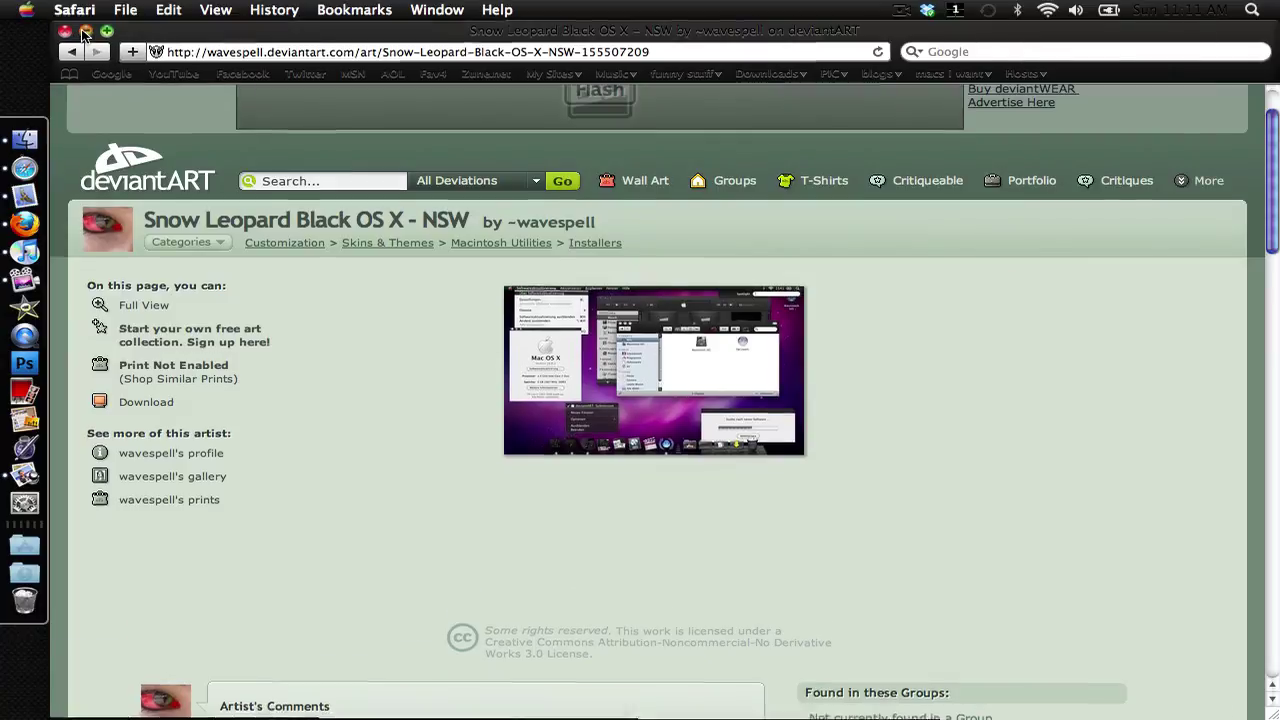
left_click(523, 234)
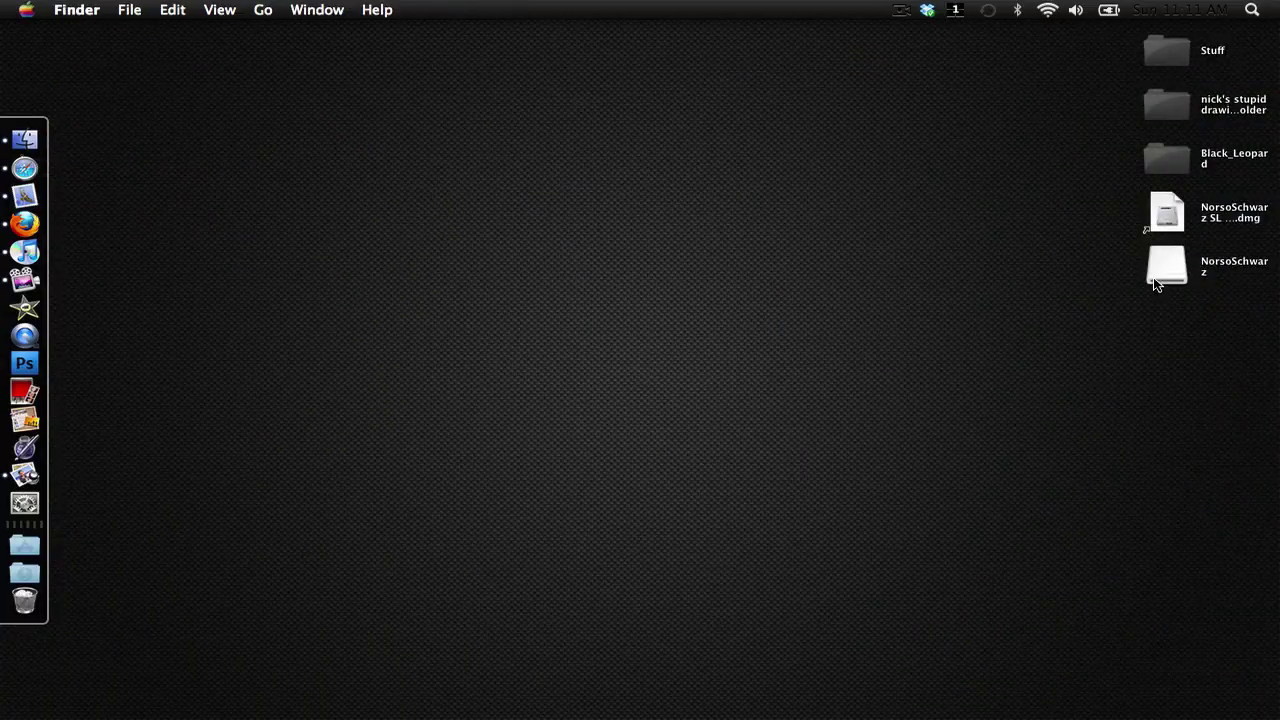